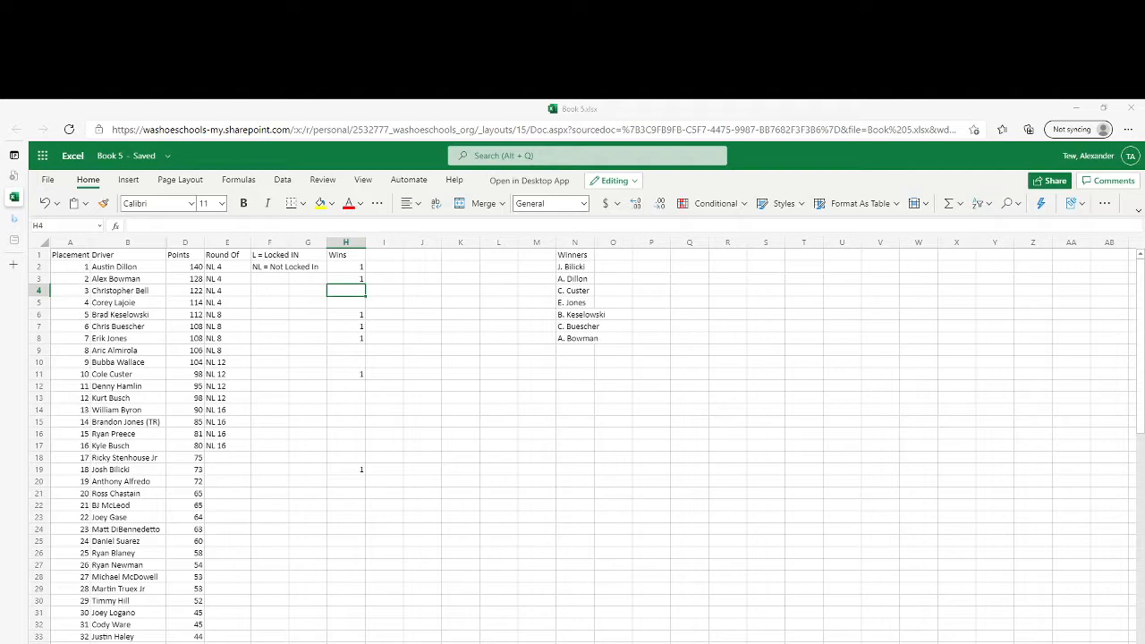
Check Josh Bilicki's win entry, Kyle Busch's points and Ricky Stenhouse Jr's 75 points.
click(125, 470)
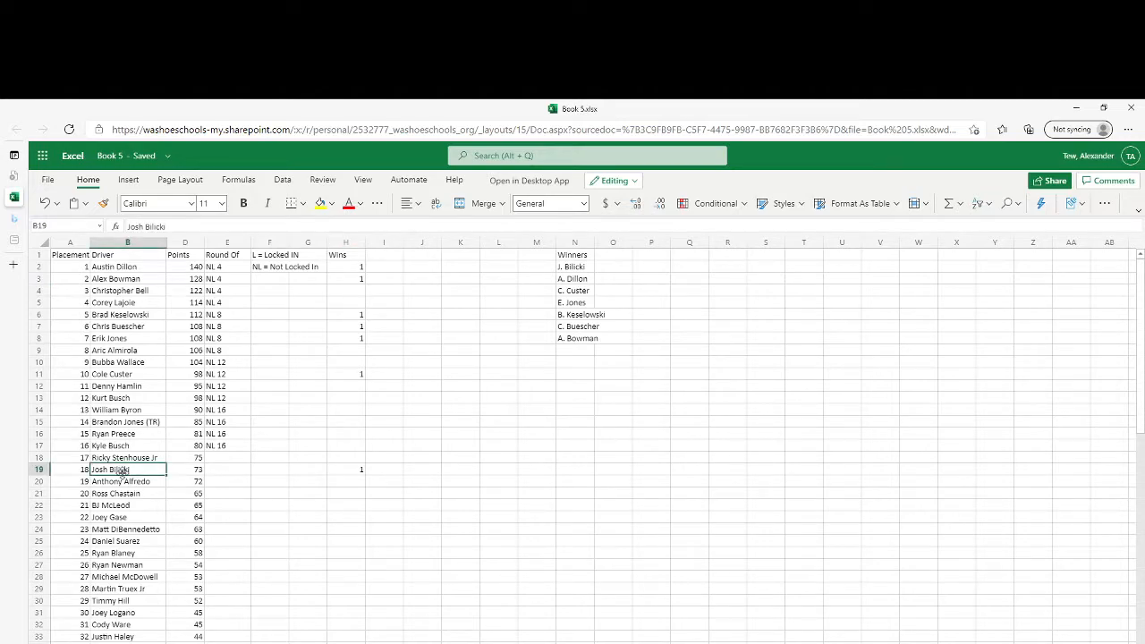
click(356, 471)
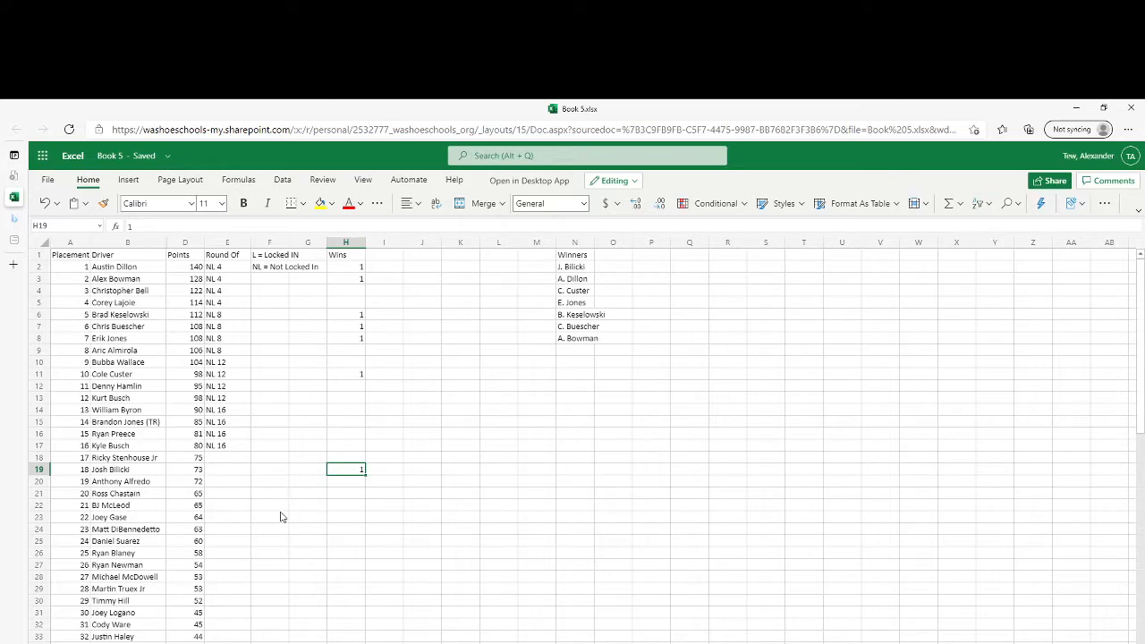
click(191, 447)
key(Left)
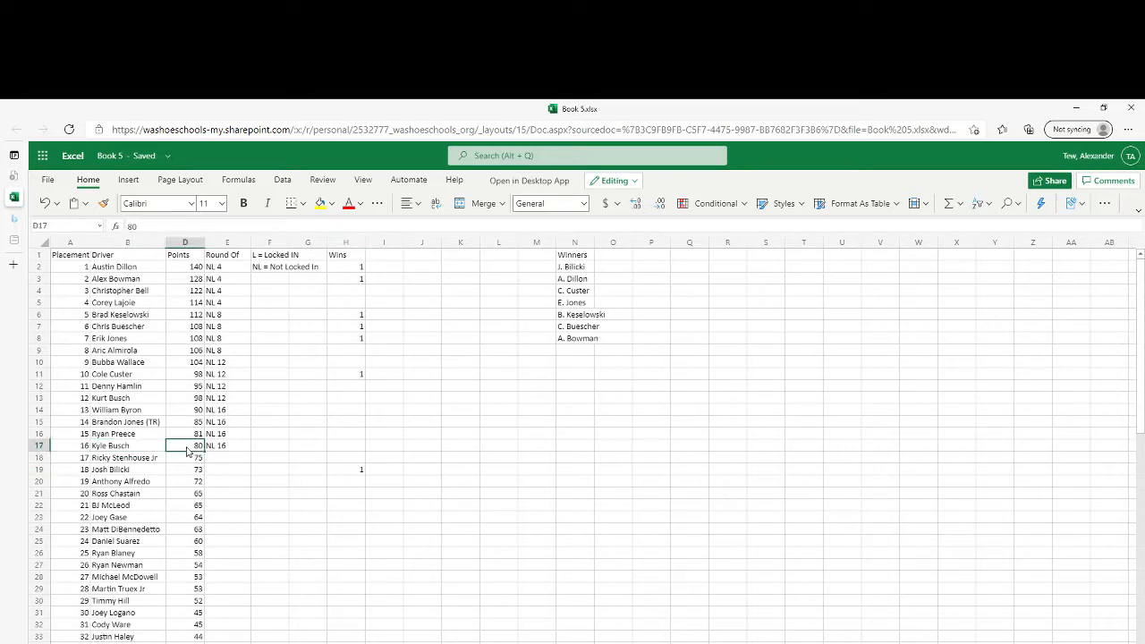
click(185, 457)
scroll(314, 626, down, 4)
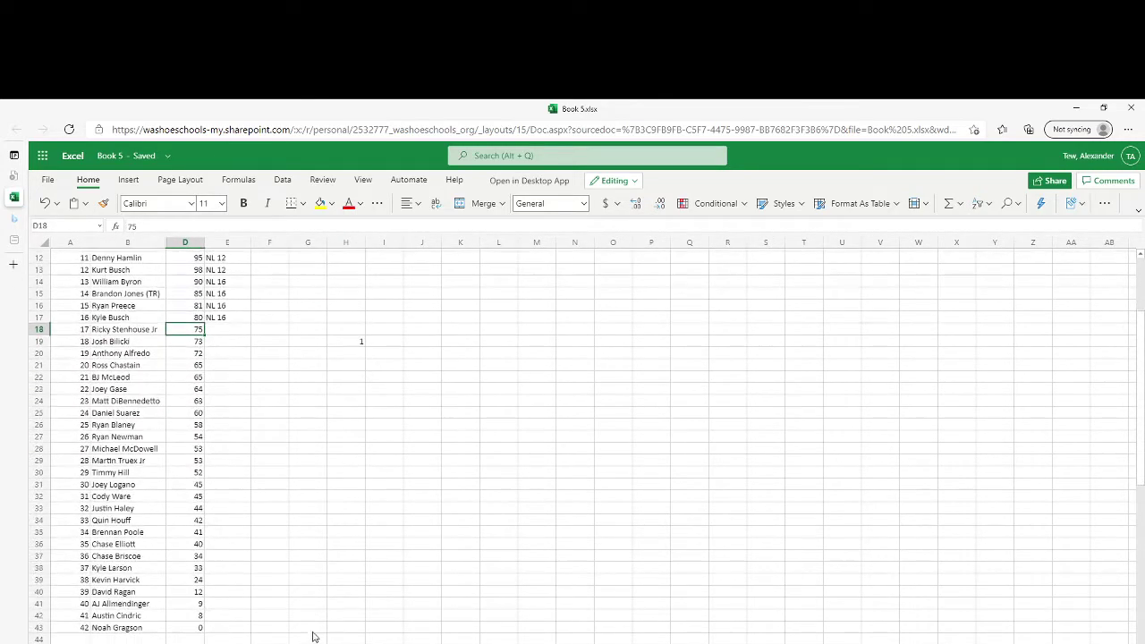
text(0)
Compare the bottom drivers' points: Austin Cindric 8, David Ragan 12, AJ Allmendinger, Noah Gragson 0.
click(188, 627)
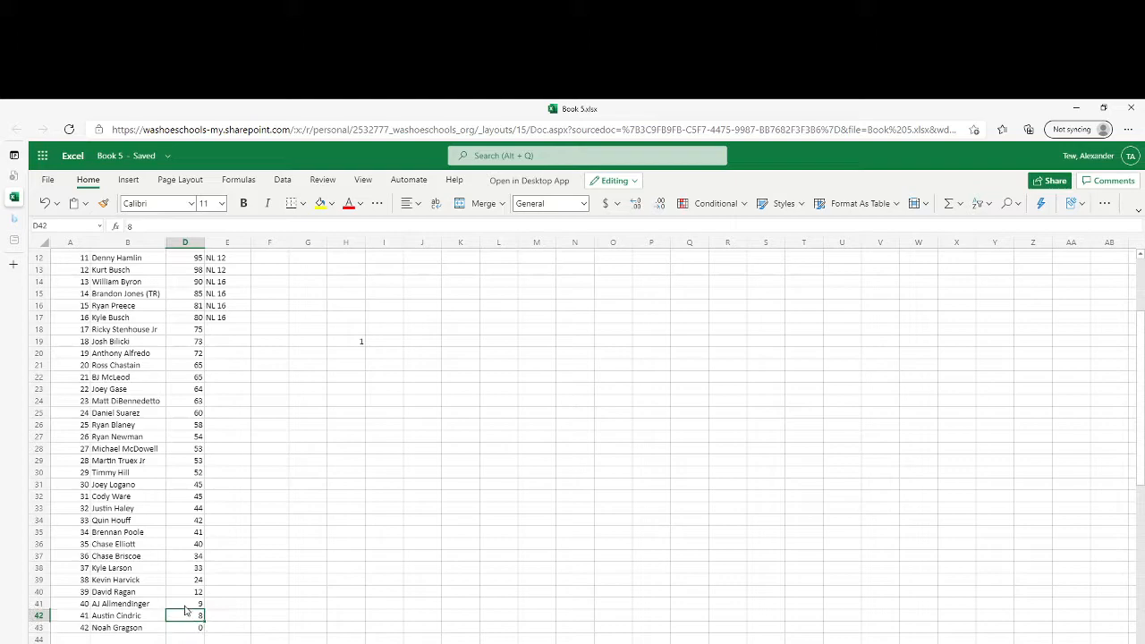
click(188, 603)
click(195, 592)
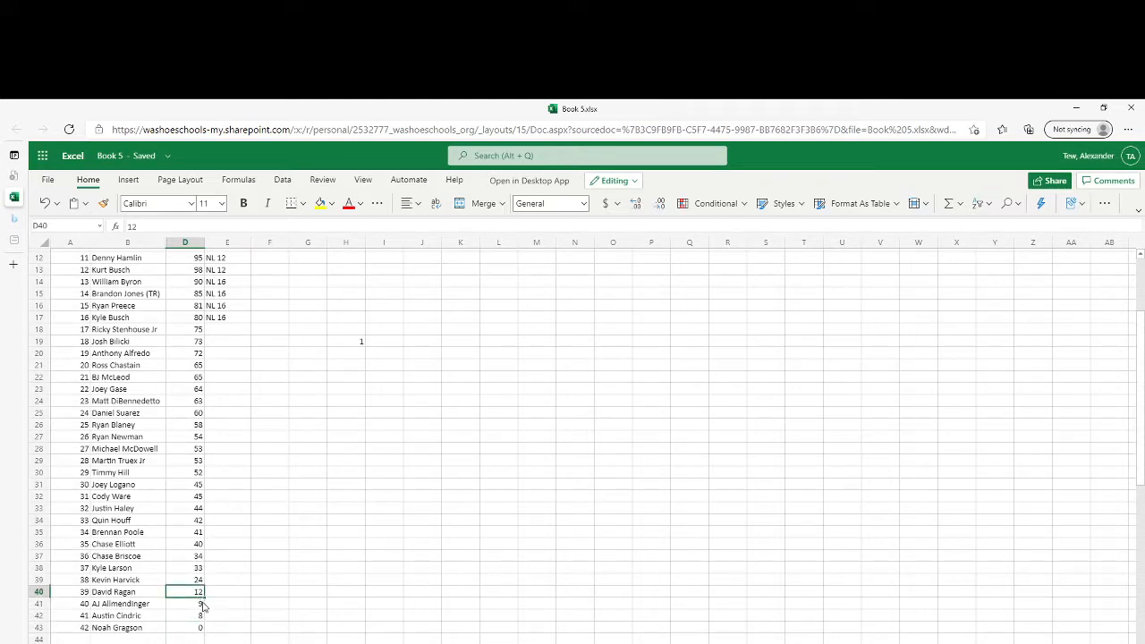
click(192, 607)
click(194, 627)
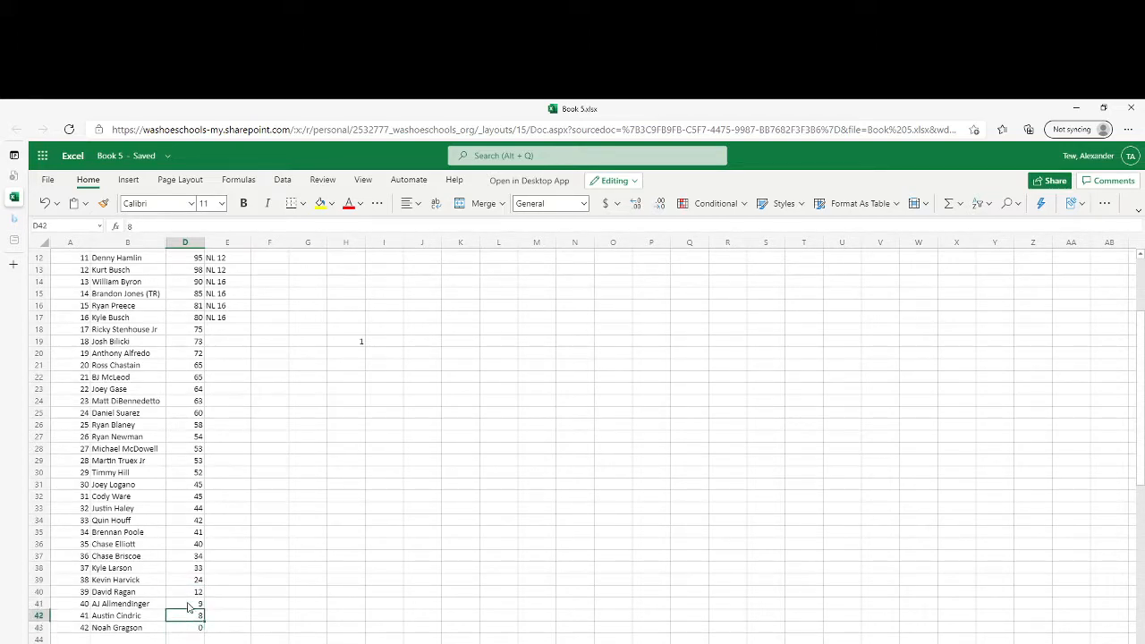
click(188, 592)
click(198, 627)
click(189, 603)
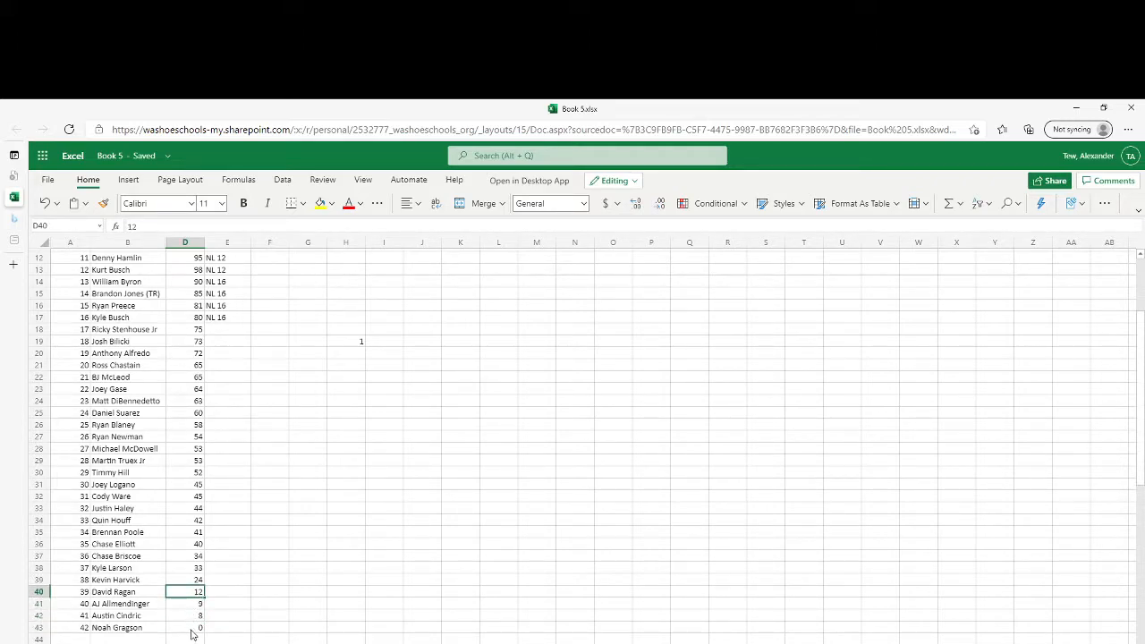
Check Quin Houff's 42 and Chase Elliott's 40 points further up the table.
click(186, 521)
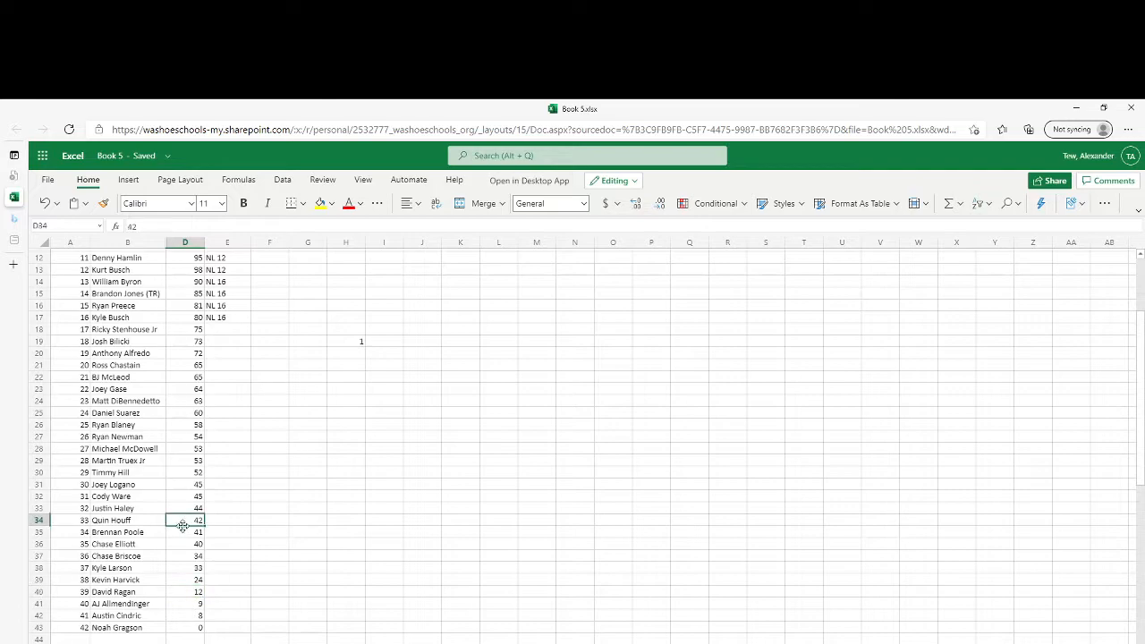
click(180, 544)
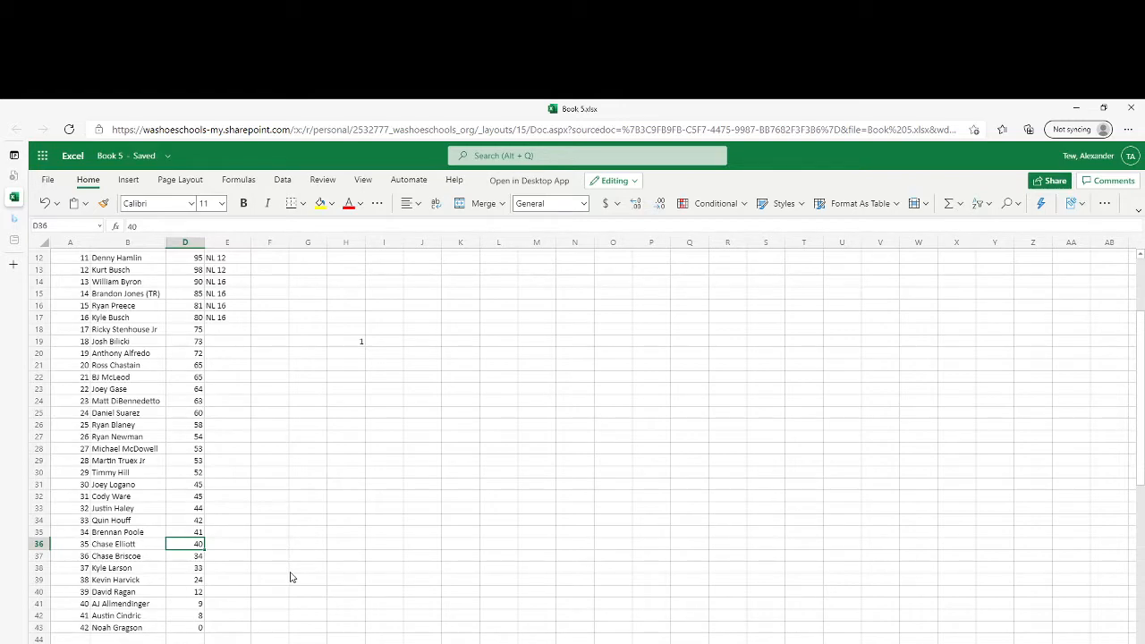
scroll(152, 366, up, 5)
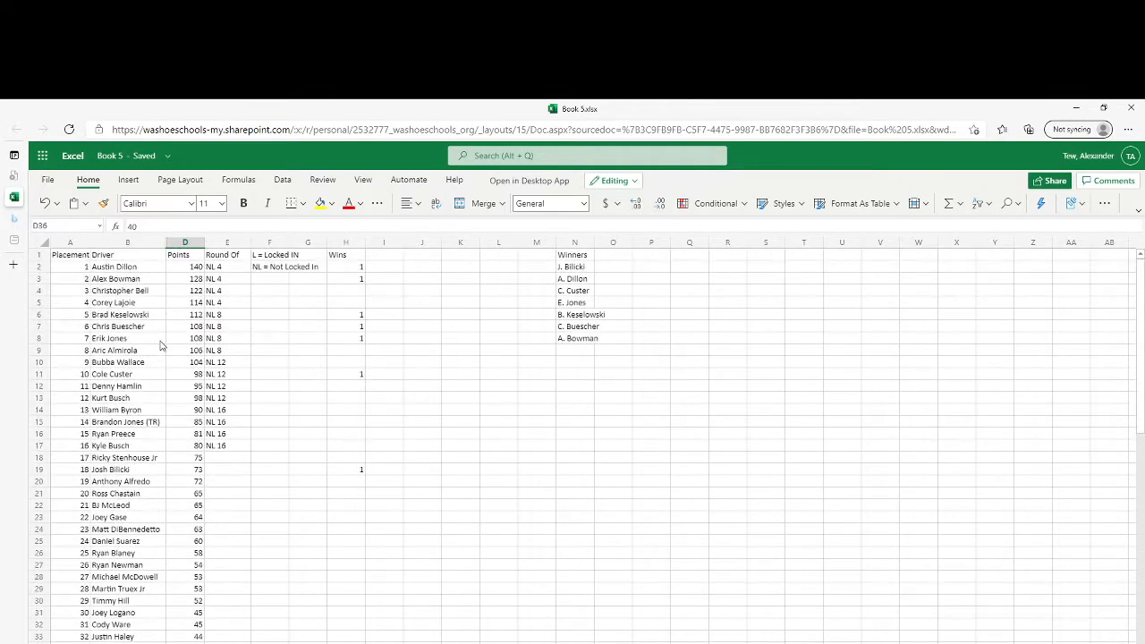
Check mid-table points: Erik Jones 108, Bubba Wallace 104, Denny Hamlin 95, Brandon Jones 85.
click(188, 338)
click(191, 362)
click(182, 386)
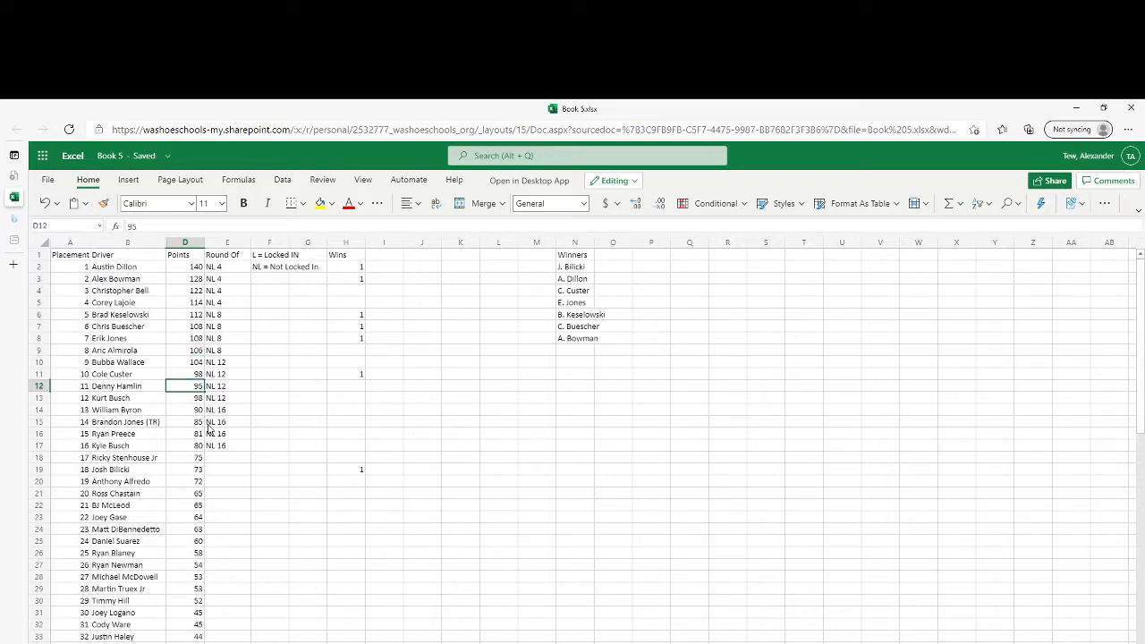
click(185, 421)
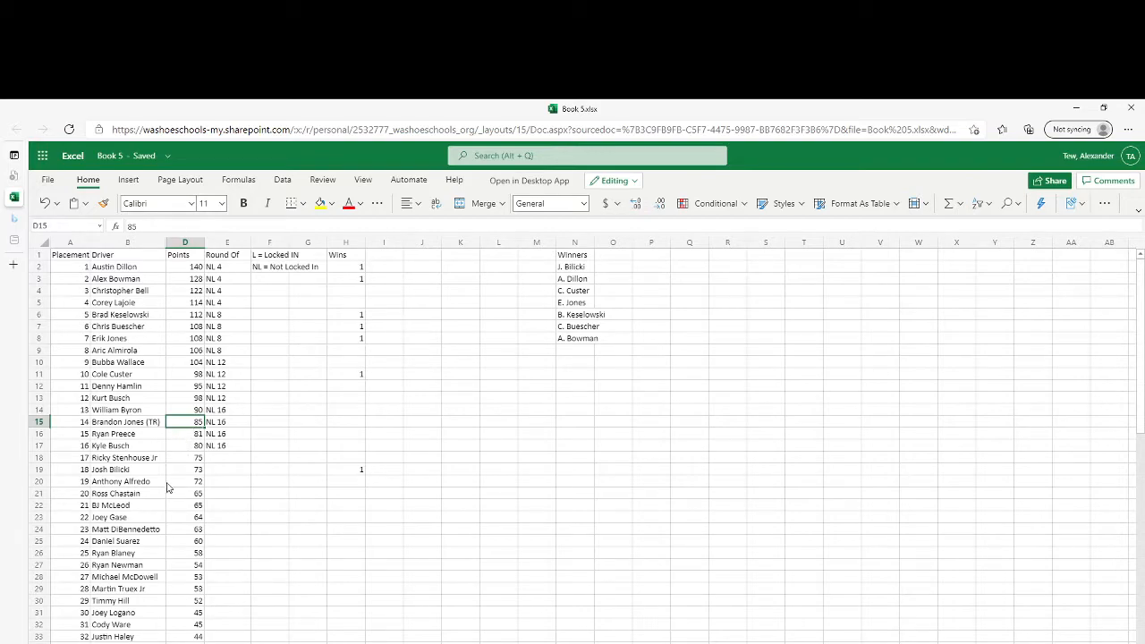
scroll(231, 521, down, 1)
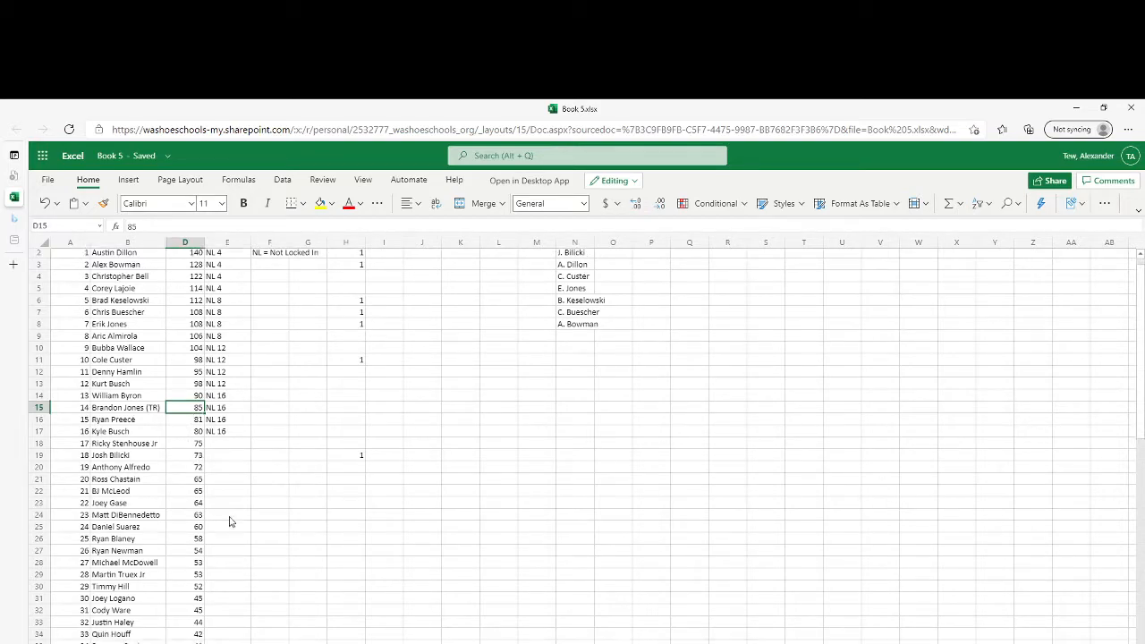
scroll(230, 522, down, 3)
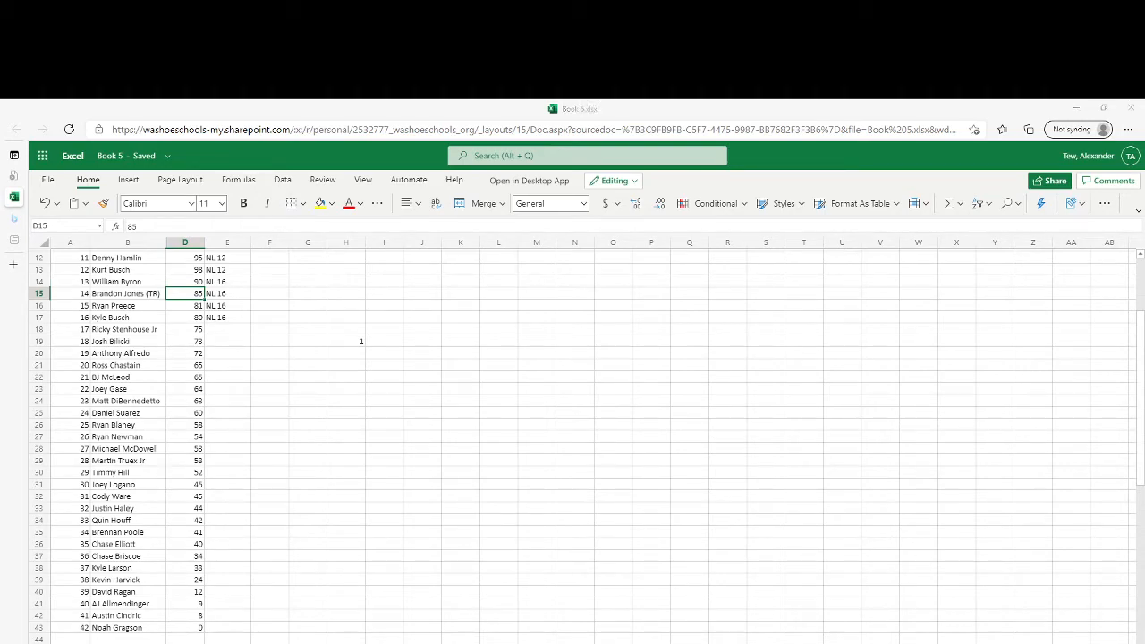
Show the Reddick medical notes over the sheet, reposition the window, then set it aside.
key(alt+Tab)
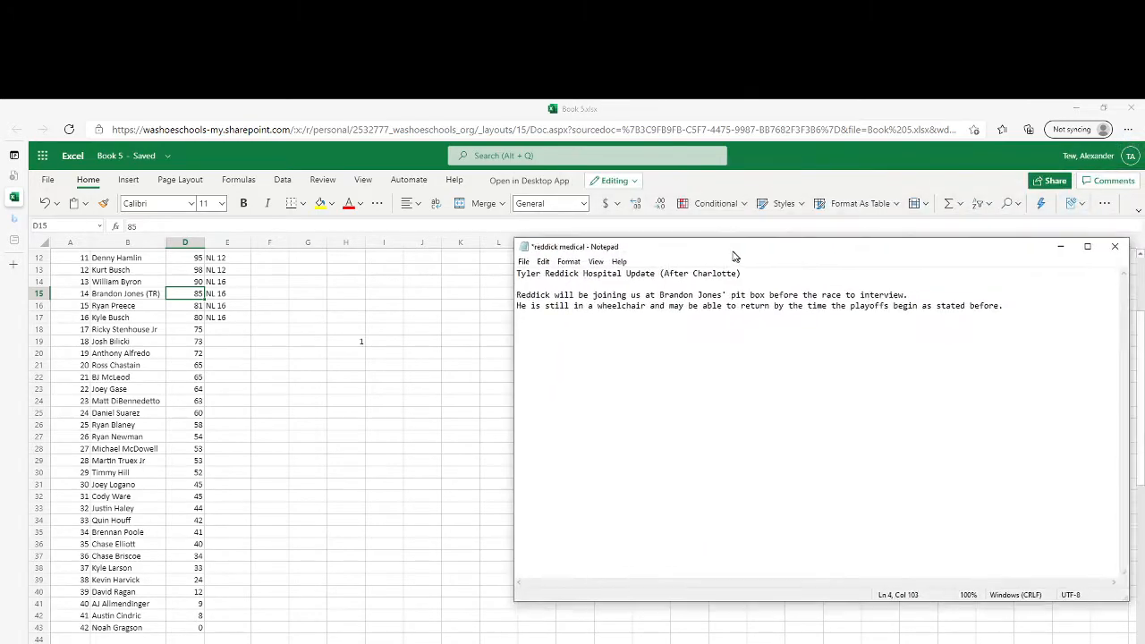
drag(742, 248, 570, 234)
drag(350, 291, 377, 288)
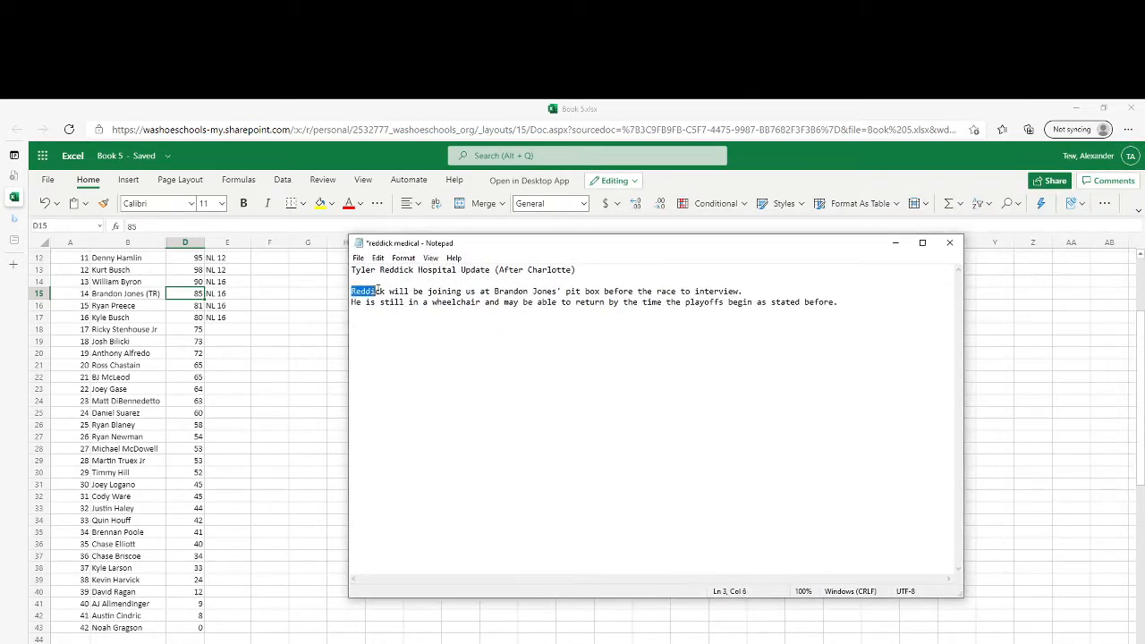
click(409, 280)
click(1073, 403)
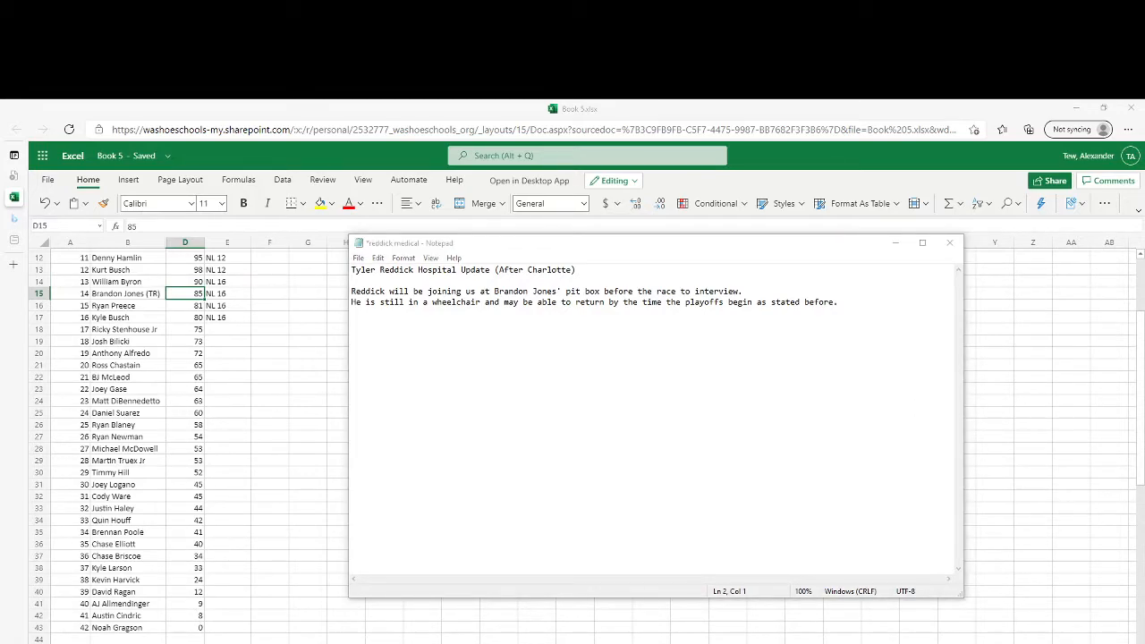
Hide the Reddick update, bring the Kyle Larson medical report into view and move it aside.
click(895, 242)
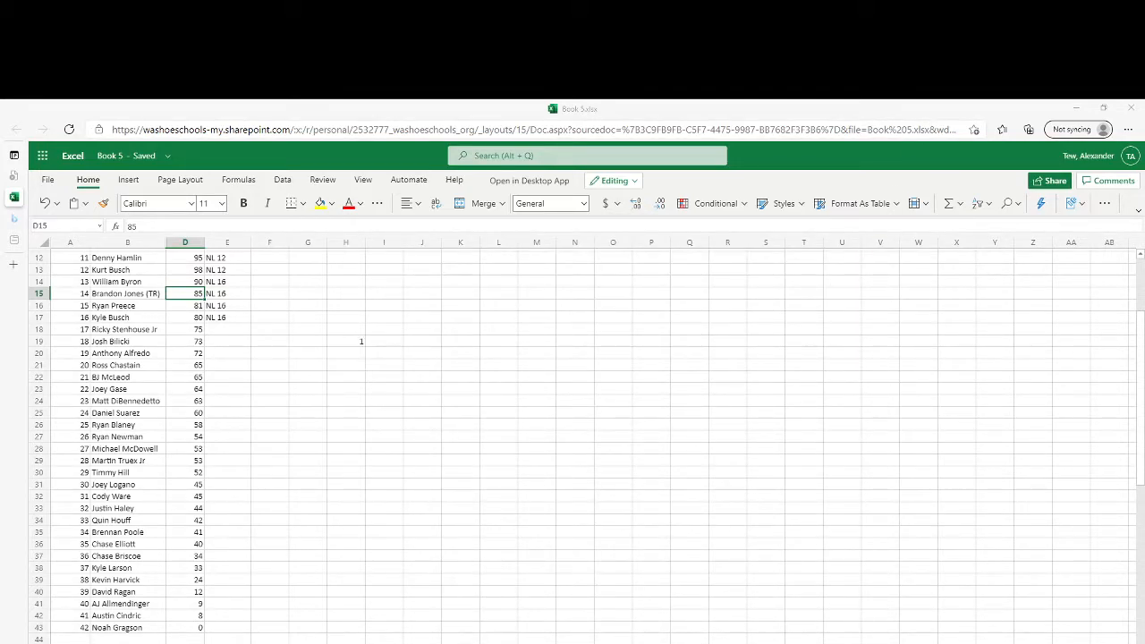
mouse_move(1100, 268)
mouse_down()
mouse_move(416, 210)
mouse_move(313, 213)
mouse_up()
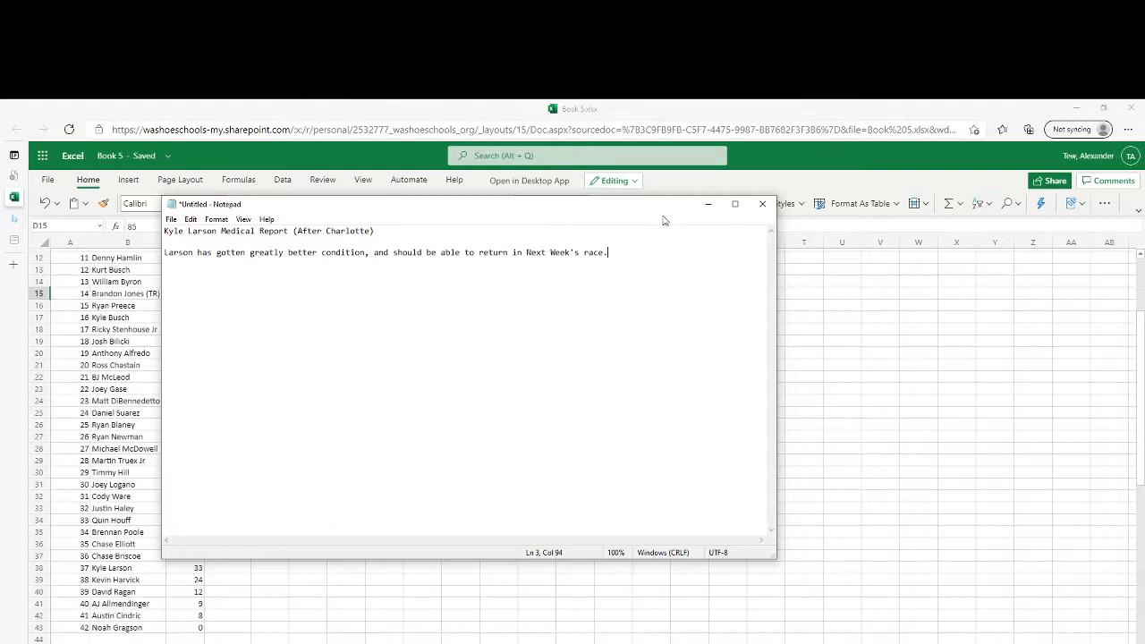
mouse_move(654, 204)
mouse_down()
mouse_move(1144, 102)
mouse_move(527, 149)
mouse_up()
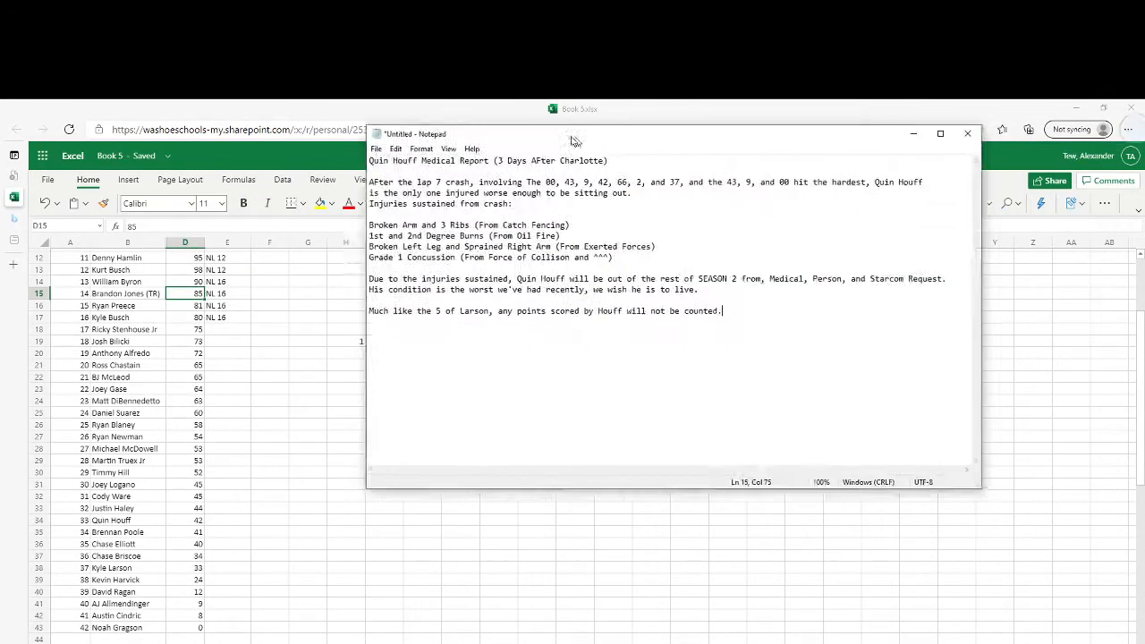
click(446, 175)
drag(445, 175, 554, 177)
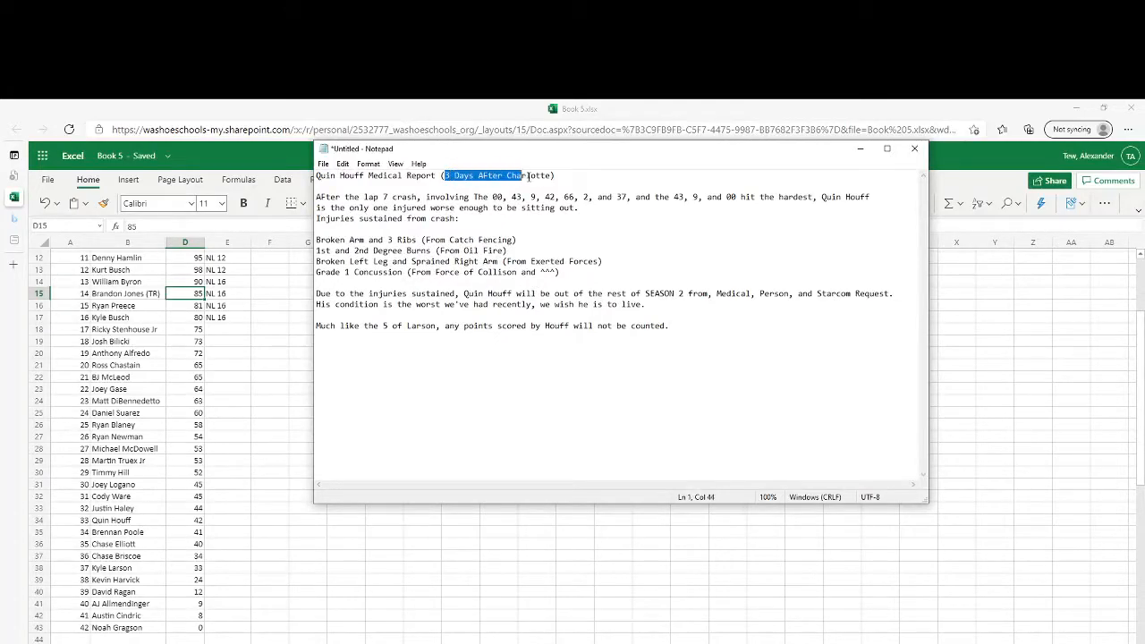
click(554, 176)
mouse_move(317, 196)
mouse_down()
mouse_move(465, 208)
mouse_move(594, 197)
mouse_up()
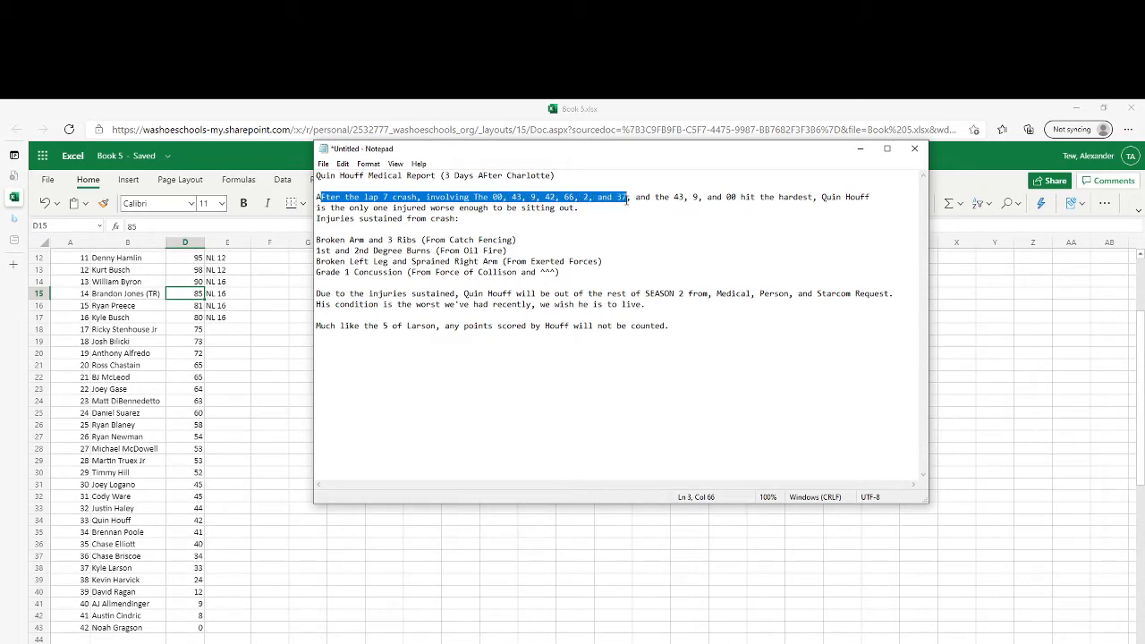
drag(594, 196, 872, 197)
click(315, 207)
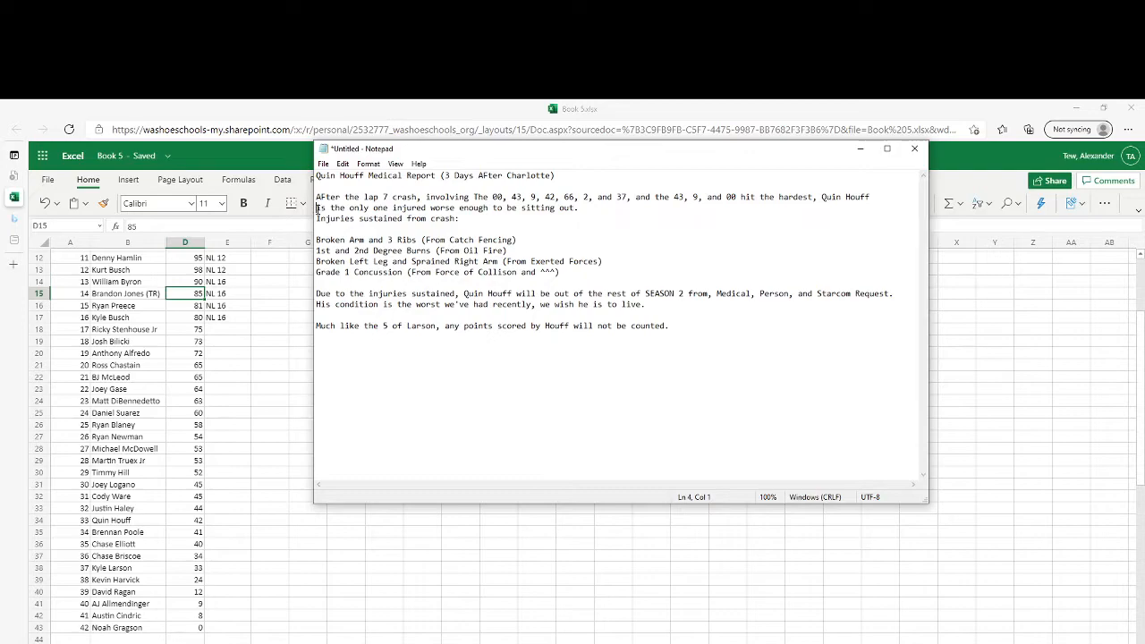
drag(319, 207, 574, 209)
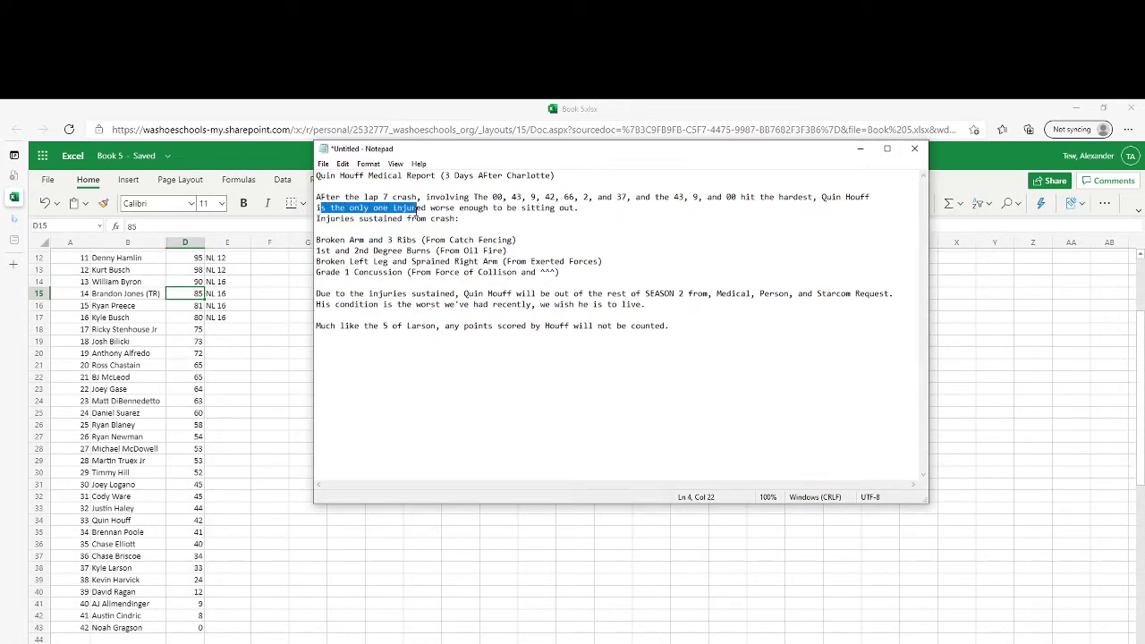
drag(459, 218, 315, 220)
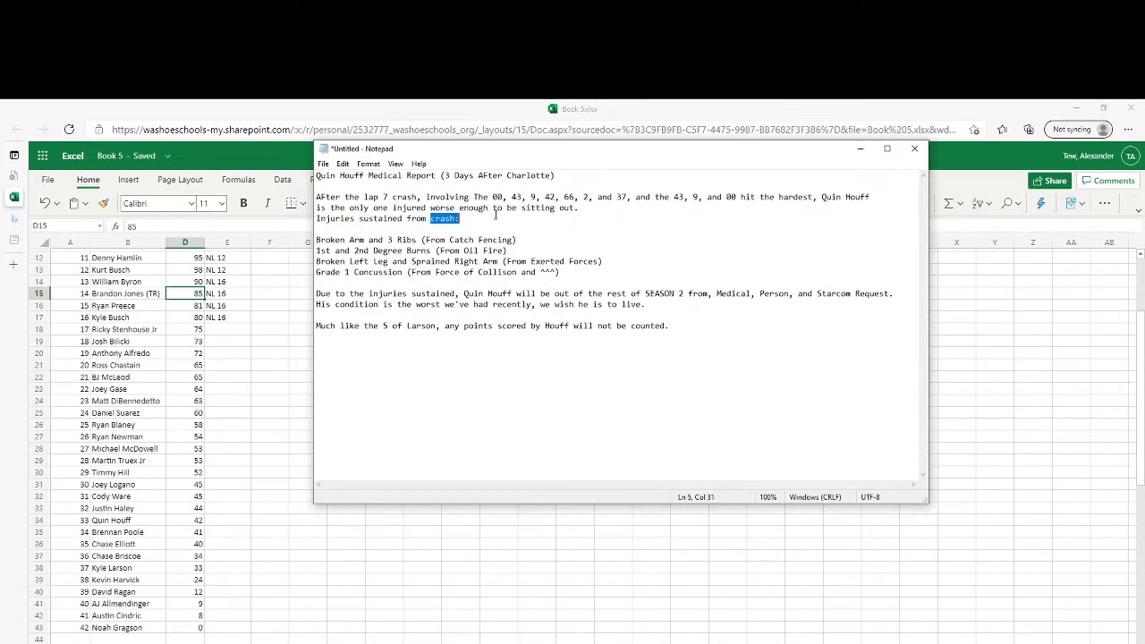
click(363, 231)
drag(316, 240, 530, 240)
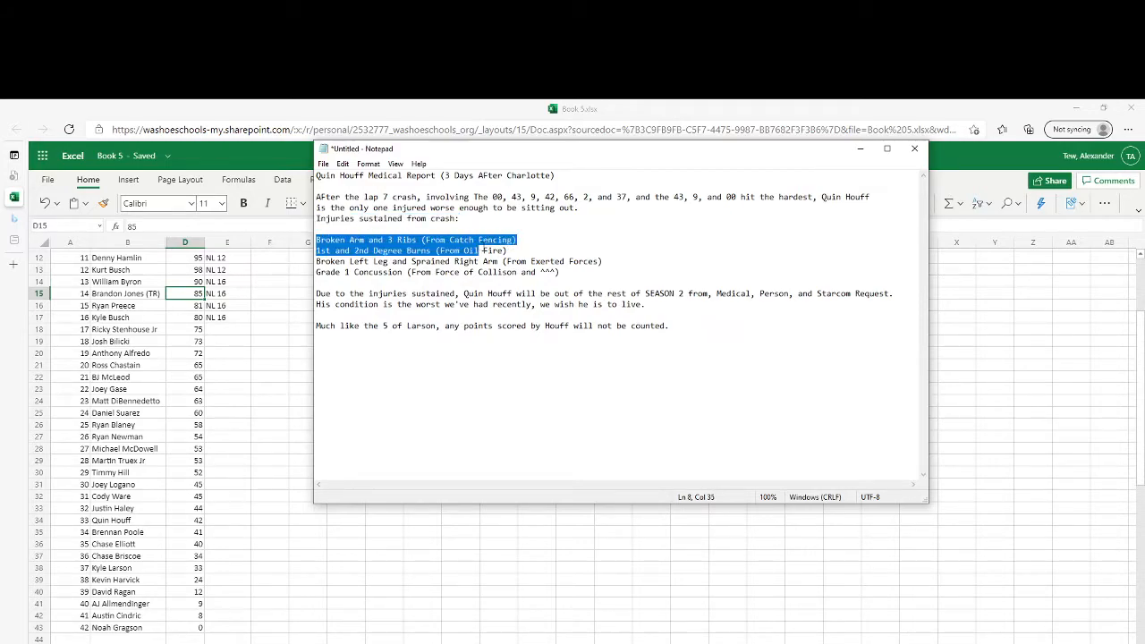
drag(315, 251, 512, 250)
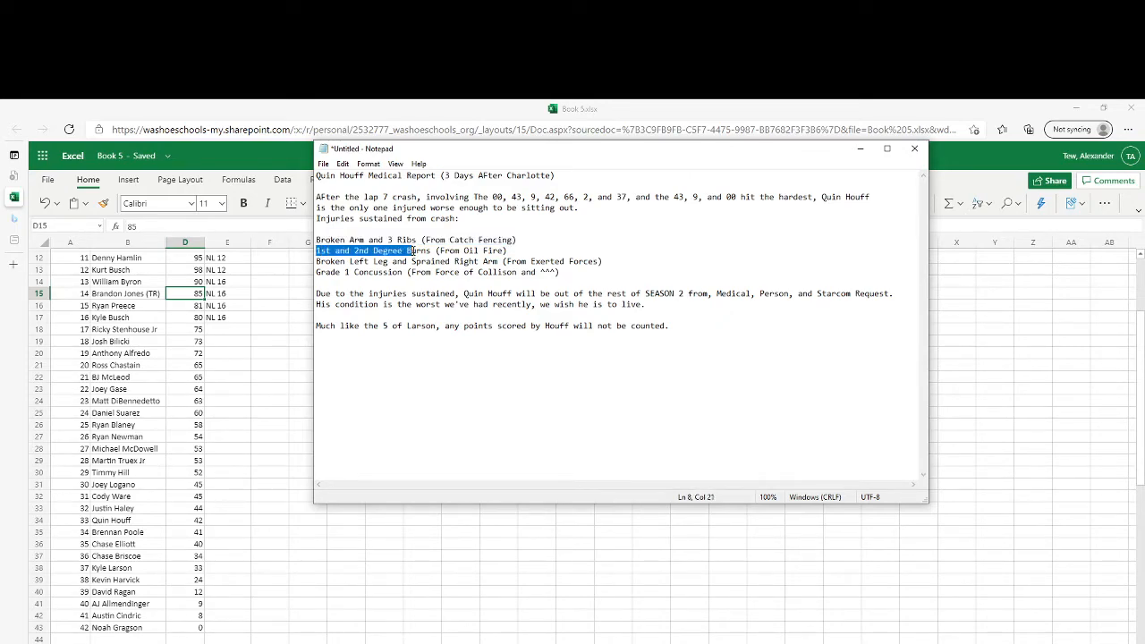
click(525, 250)
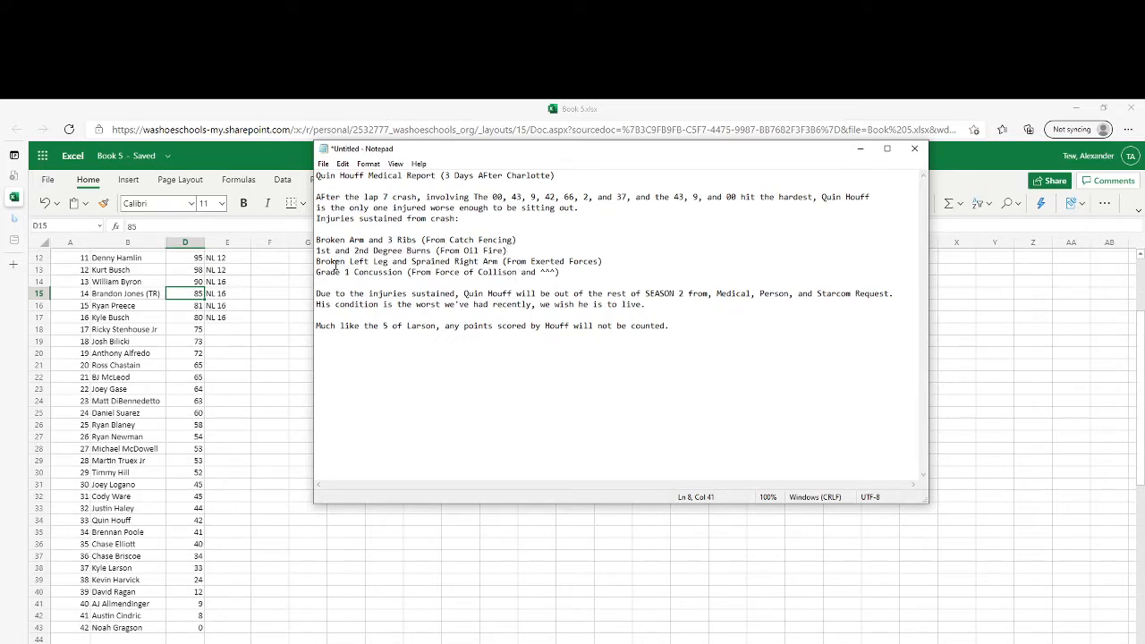
mouse_move(317, 261)
mouse_down()
mouse_move(479, 271)
mouse_move(605, 261)
mouse_move(309, 261)
mouse_move(590, 272)
mouse_up()
click(607, 261)
click(316, 282)
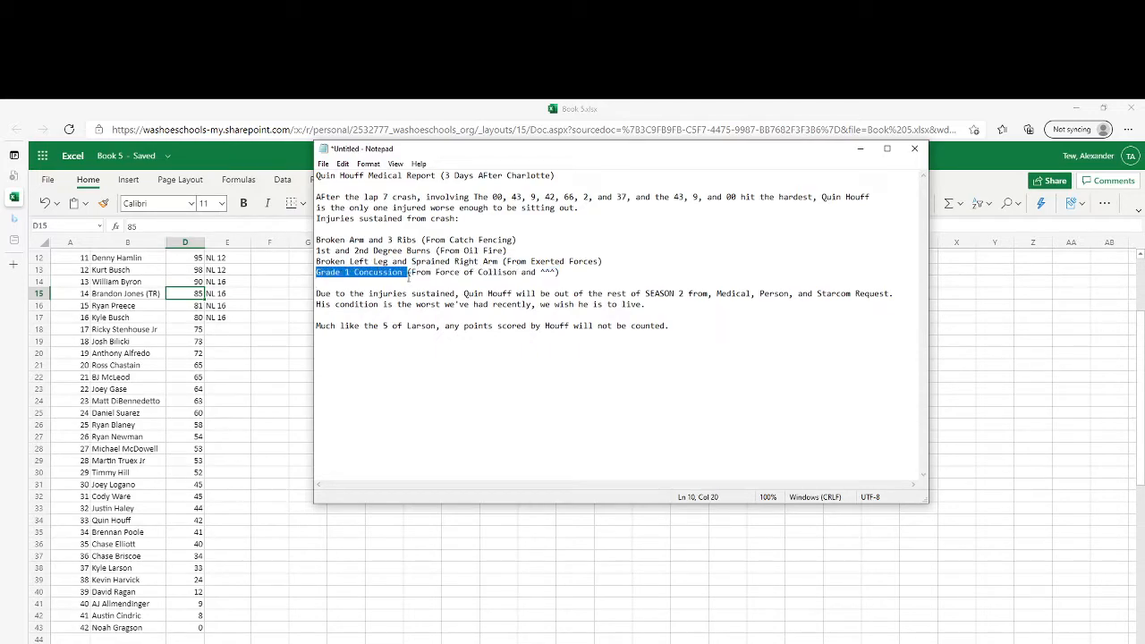
click(592, 272)
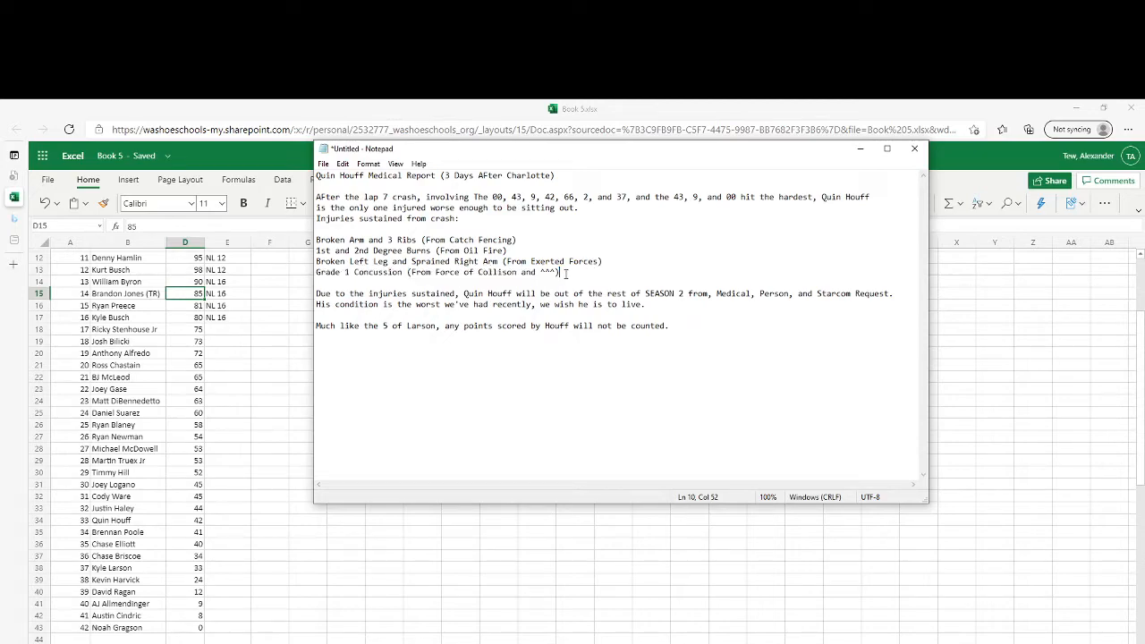
drag(412, 272, 558, 273)
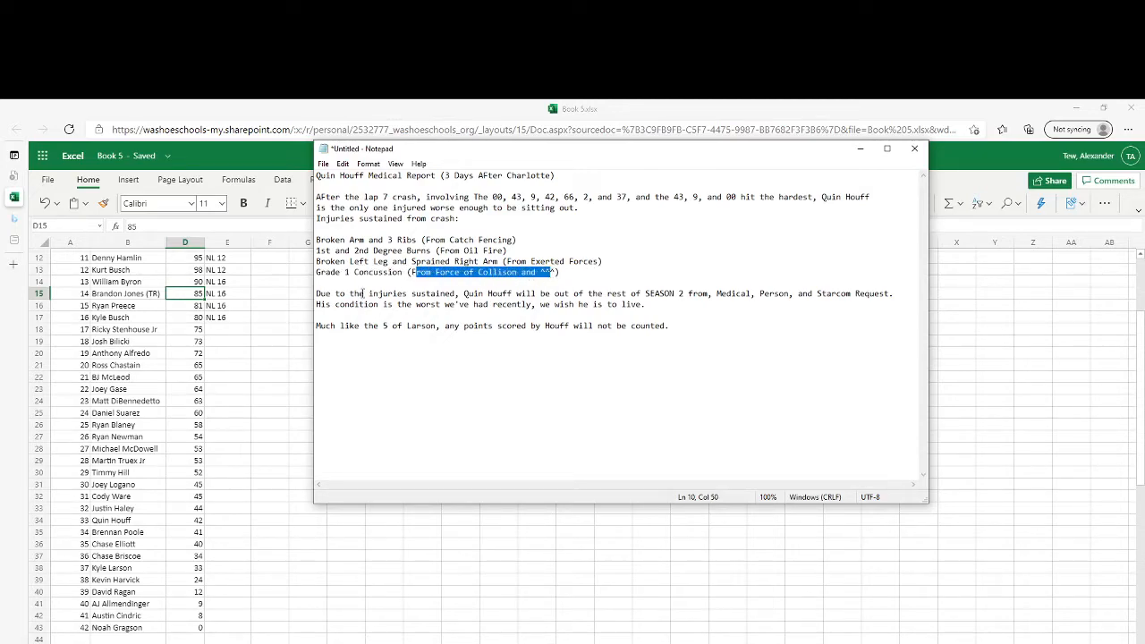
drag(316, 293, 718, 292)
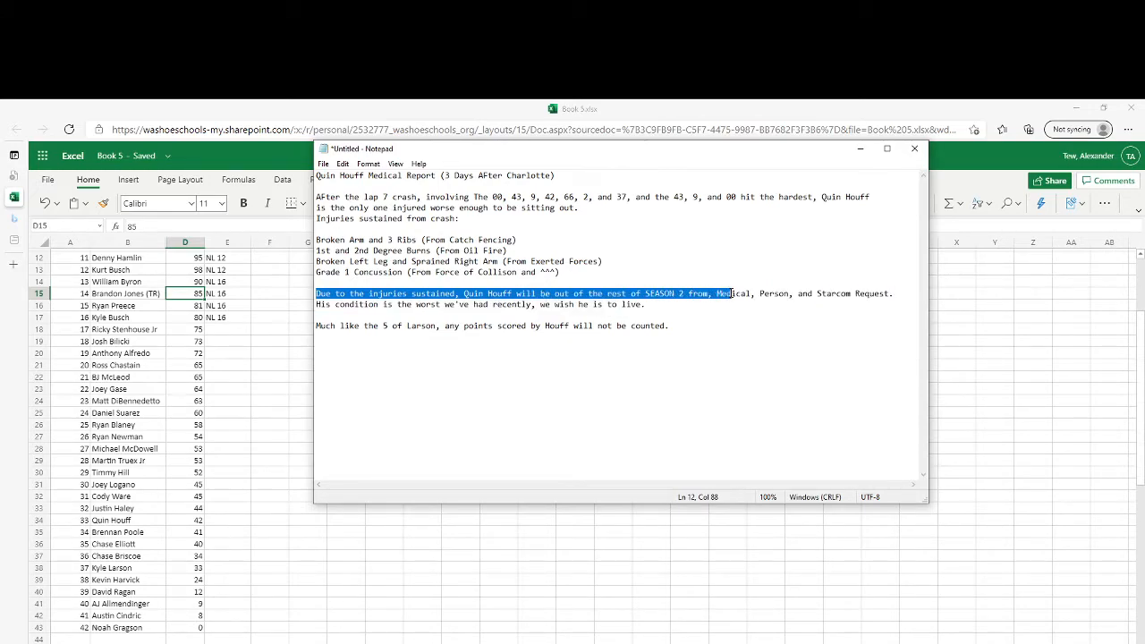
drag(718, 292, 892, 293)
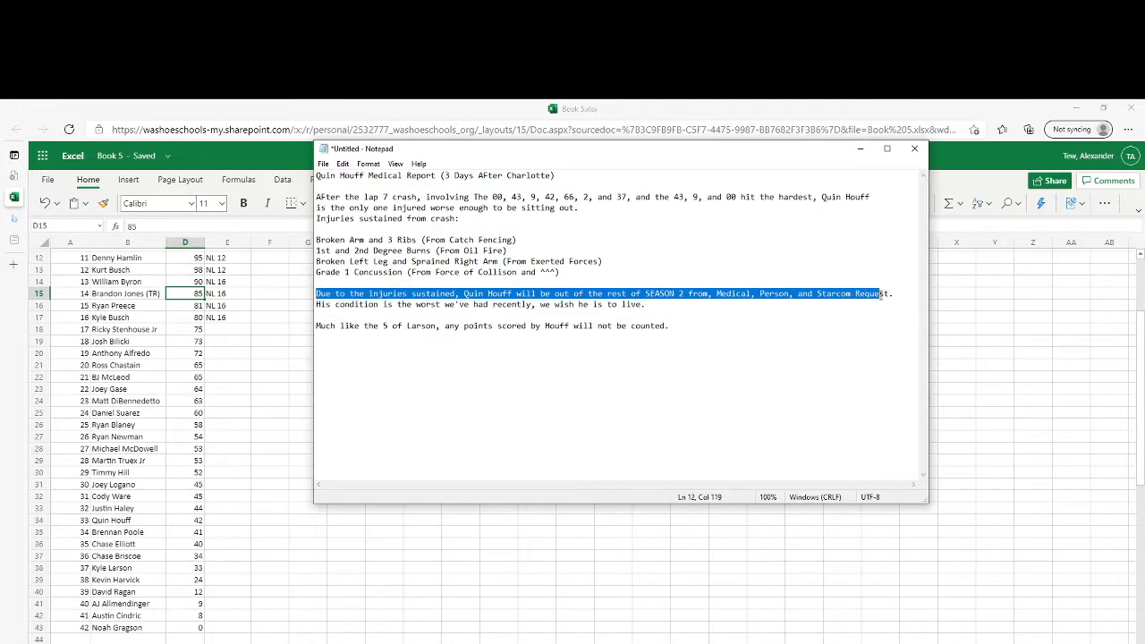
click(432, 272)
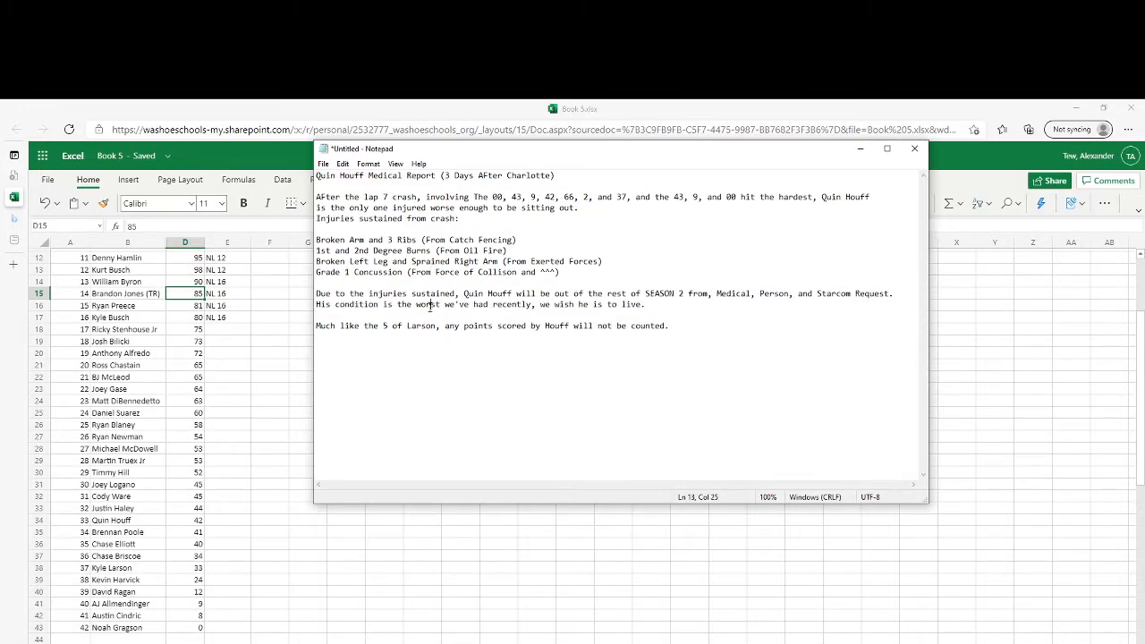
double_click(635, 304)
click(671, 323)
key(alt+Tab)
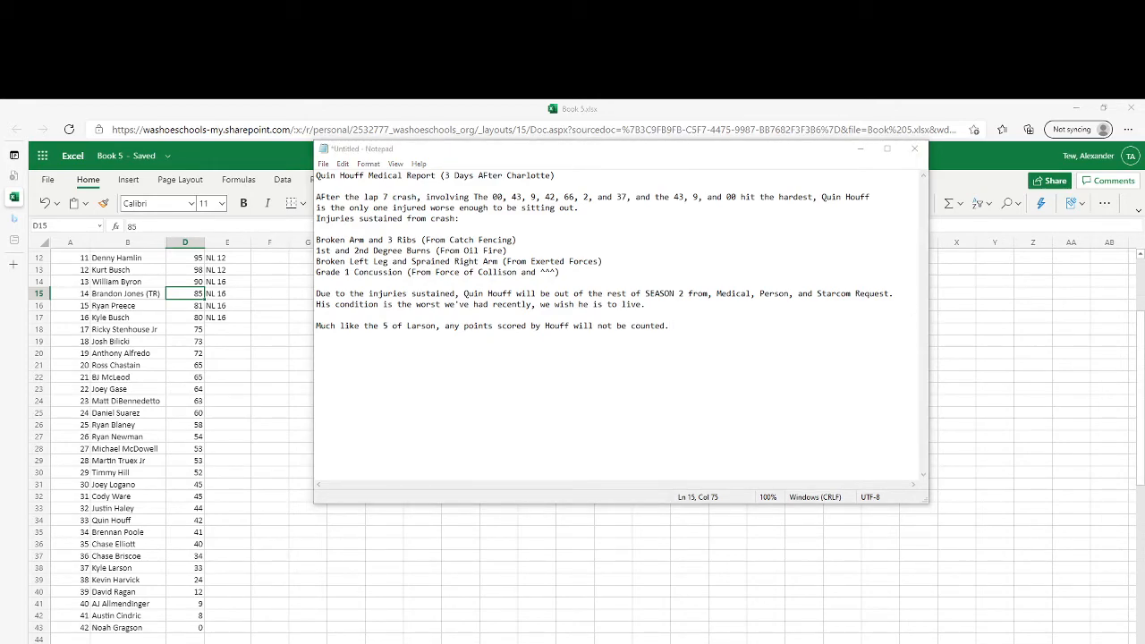